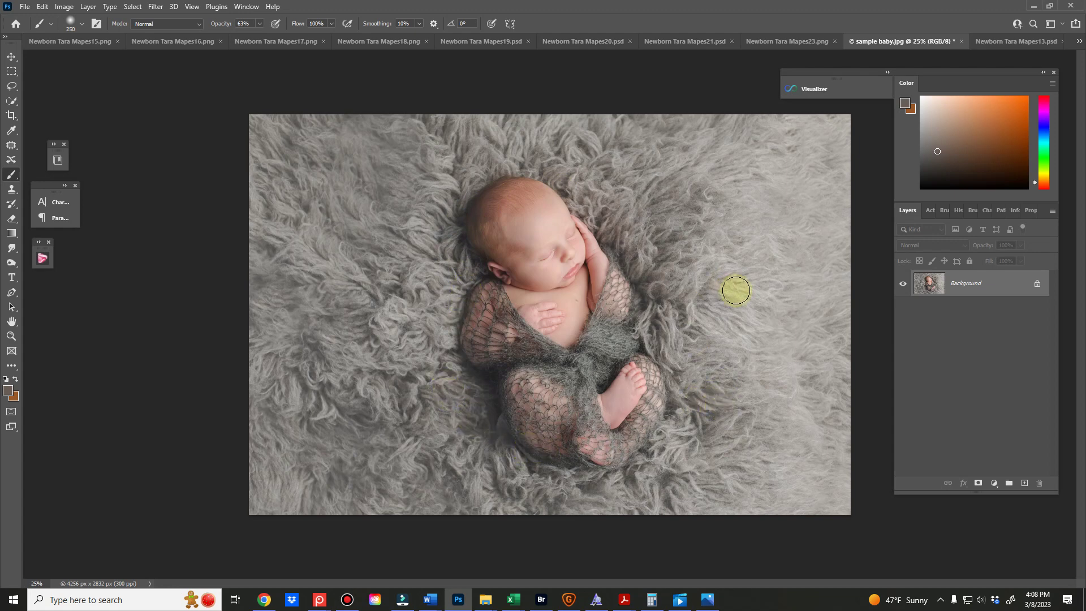
Quick-select the baby, then refine the selection in Select and Mask with Overlay view and 1.3 px feather.
{"action": "left_click", "coordinate": [13, 102]}
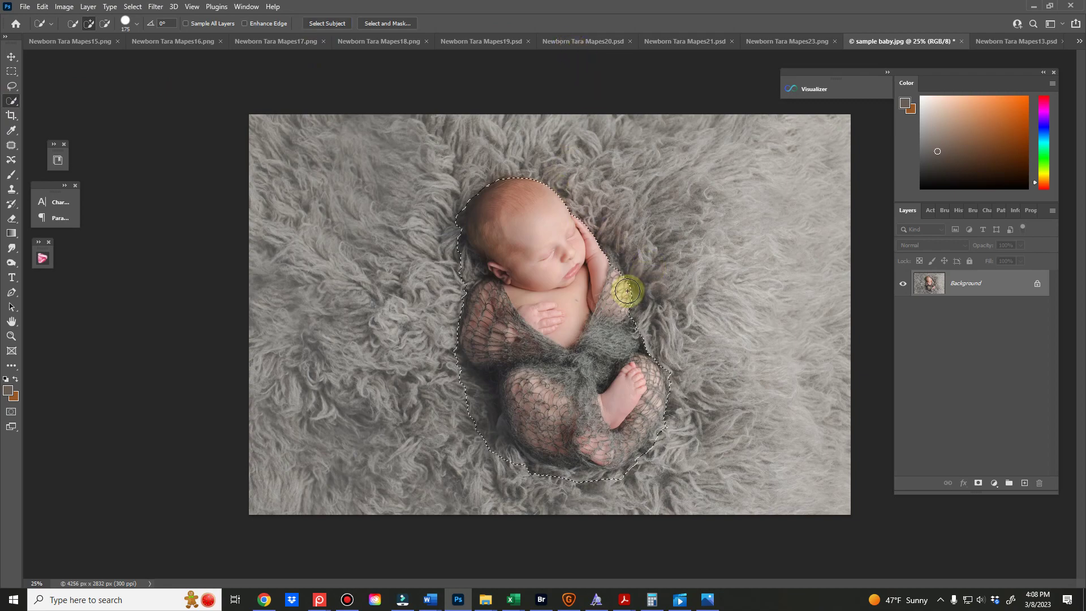
{"action": "left_click_drag", "start_coordinate": [628, 291], "coordinate": [606, 232]}
{"action": "left_click", "coordinate": [405, 25]}
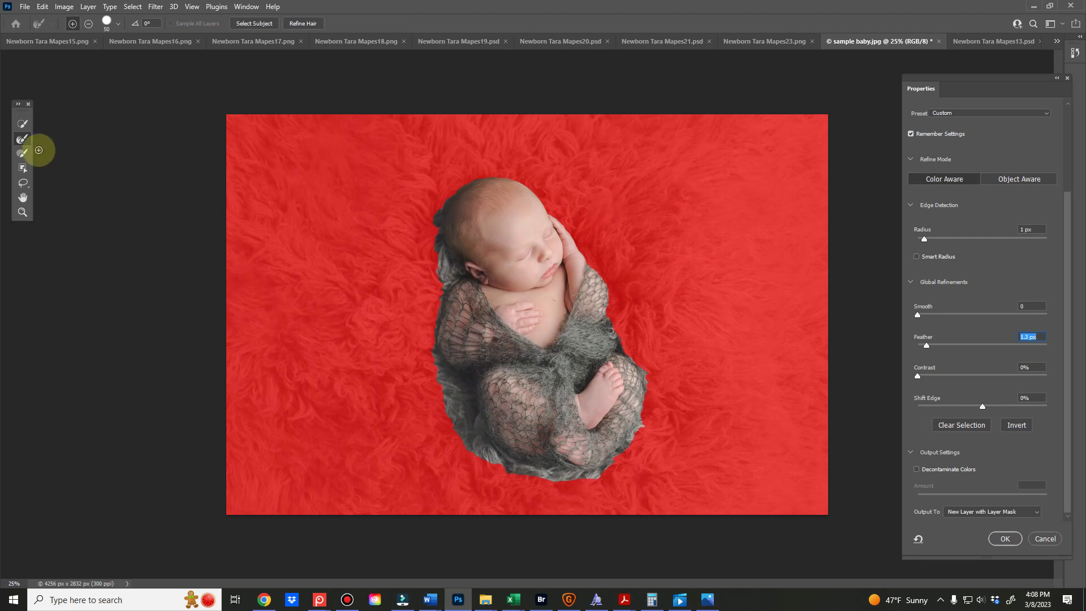
{"action": "scroll", "coordinate": [1040, 273], "scroll_direction": "up", "scroll_amount": 3}
{"action": "scroll", "coordinate": [1040, 275], "scroll_direction": "up", "scroll_amount": 5}
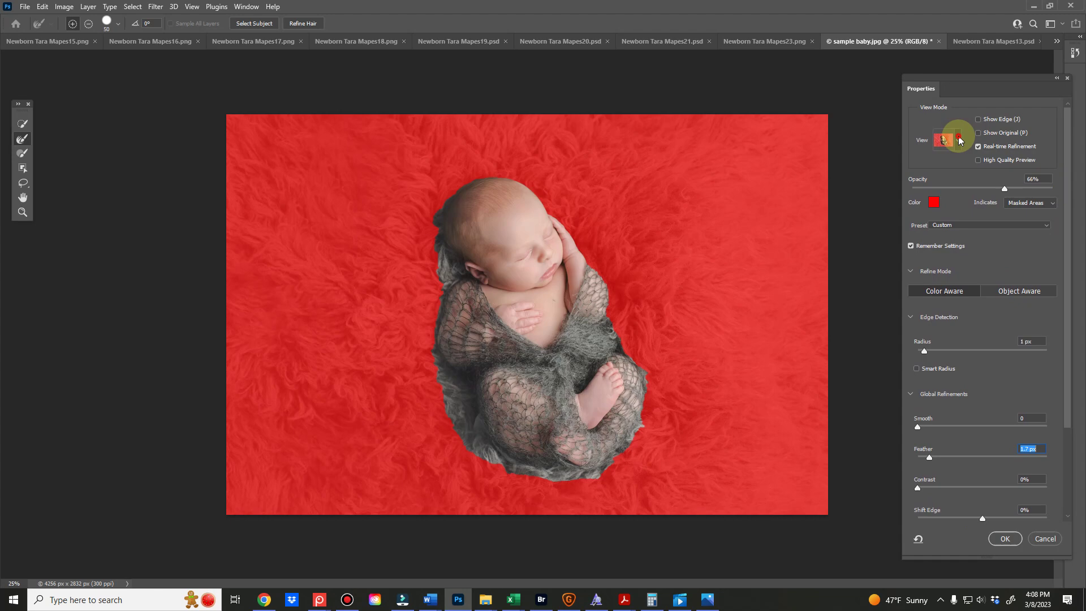
{"action": "left_click", "coordinate": [950, 142]}
{"action": "left_click", "coordinate": [948, 202]}
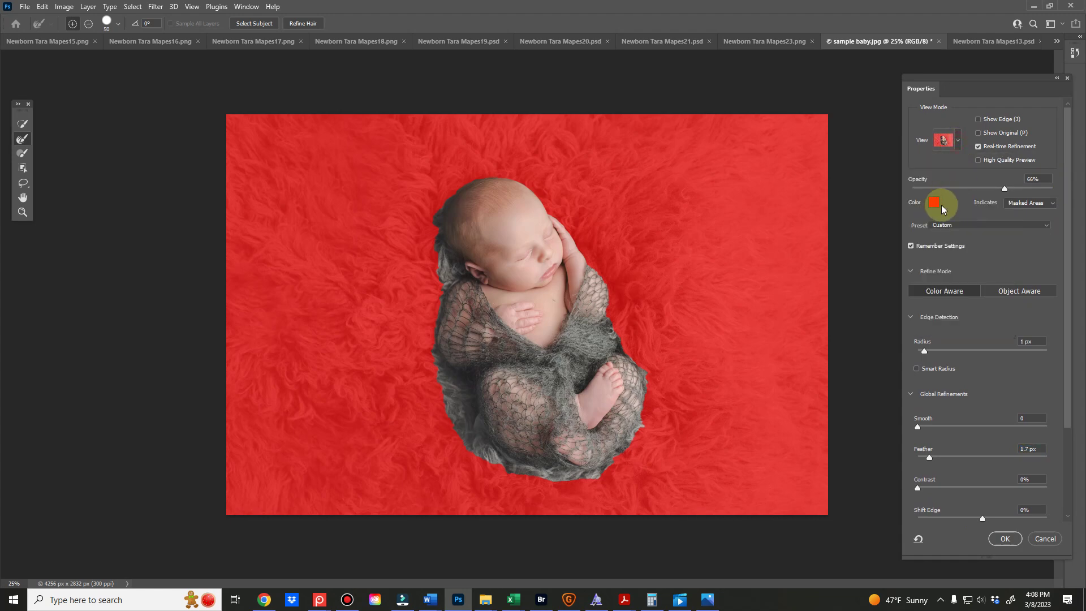
{"action": "scroll", "coordinate": [1067, 362], "scroll_direction": "down", "scroll_amount": 5}
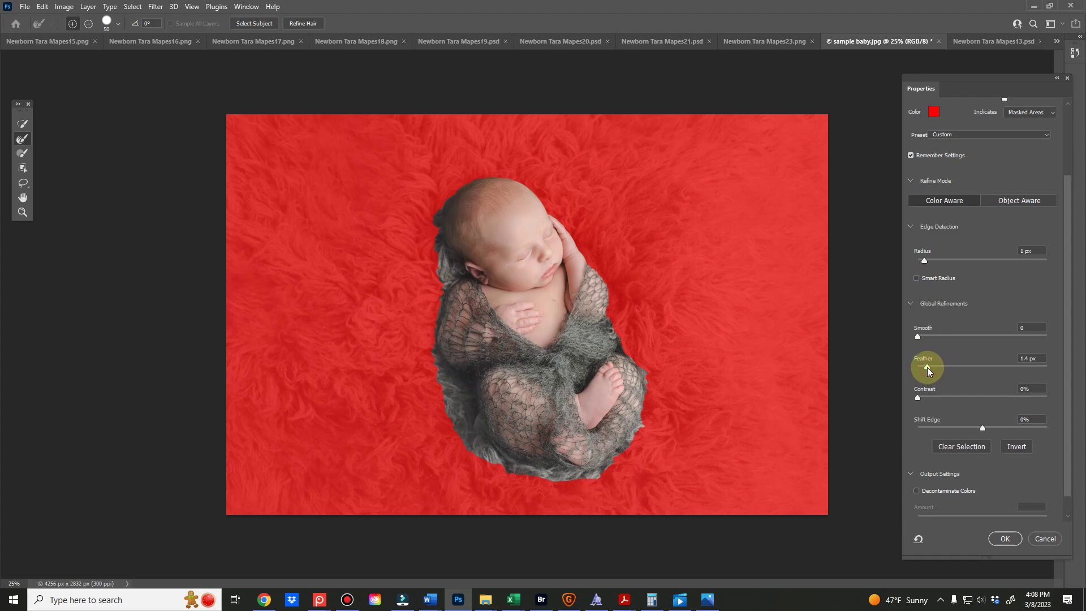
{"action": "left_click_drag", "start_coordinate": [928, 368], "coordinate": [927, 368]}
{"action": "scroll", "coordinate": [1069, 362], "scroll_direction": "down", "scroll_amount": 2}
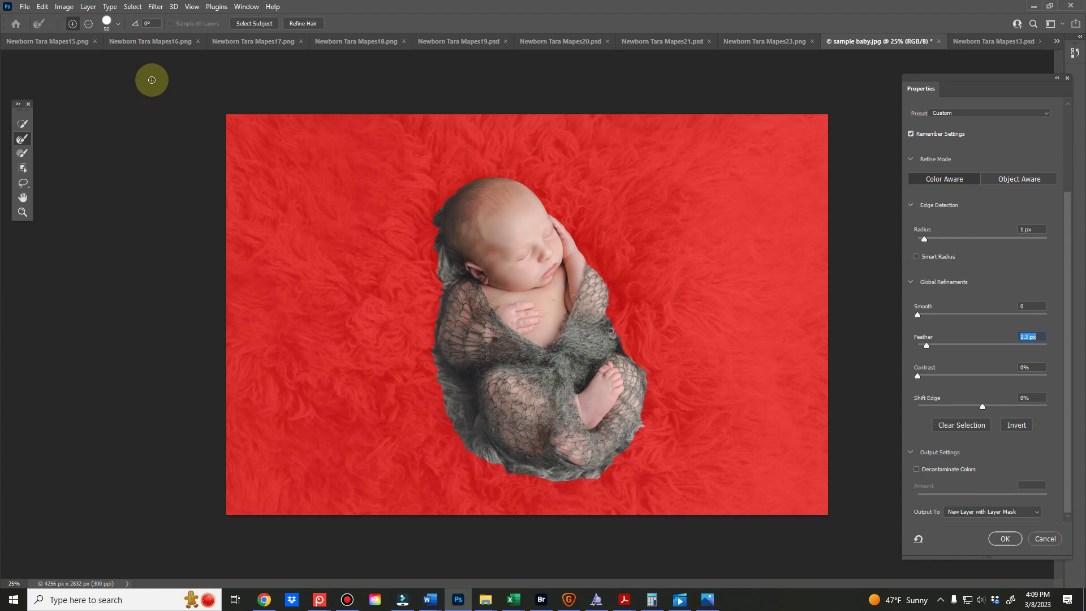
Paint the Refine Edge Brush along the baby's arm, wrap edge and head, resizing the brush as needed.
{"action": "key", "text": "bracketleft"}
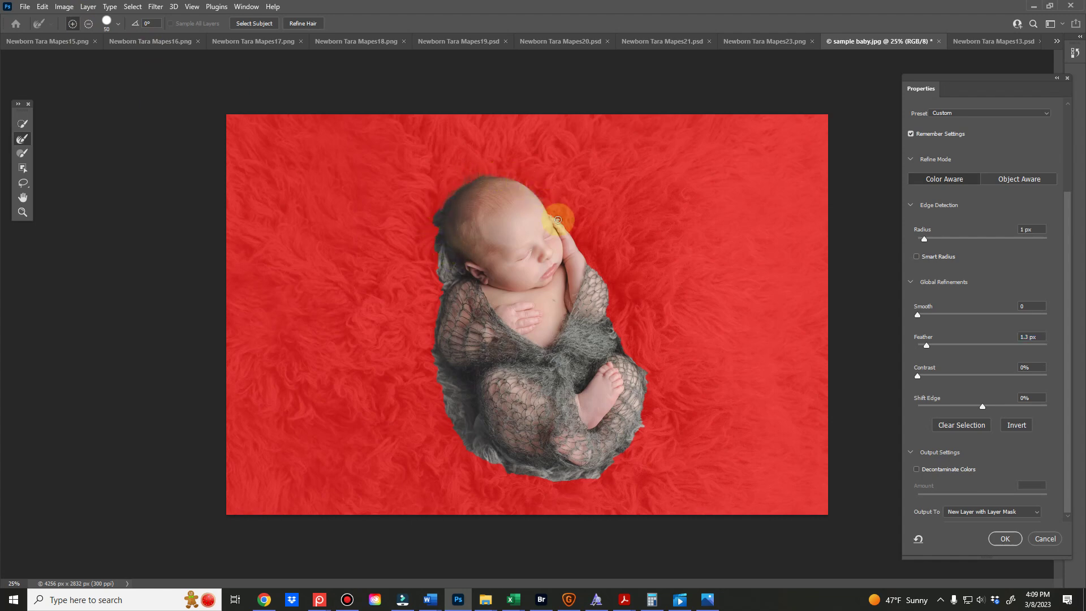
{"action": "mouse_move", "coordinate": [580, 249]}
{"action": "left_mouse_down"}
{"action": "mouse_move", "coordinate": [644, 372]}
{"action": "mouse_move", "coordinate": [642, 430]}
{"action": "mouse_move", "coordinate": [616, 459]}
{"action": "mouse_move", "coordinate": [640, 464]}
{"action": "mouse_move", "coordinate": [536, 478]}
{"action": "mouse_move", "coordinate": [469, 450]}
{"action": "mouse_move", "coordinate": [445, 415]}
{"action": "mouse_move", "coordinate": [431, 361]}
{"action": "mouse_move", "coordinate": [439, 296]}
{"action": "left_mouse_up"}
{"action": "key", "text": "bracketright"}
{"action": "key", "text": "bracketright"}
{"action": "key", "text": "bracketright"}
{"action": "mouse_move", "coordinate": [456, 379]}
{"action": "left_mouse_down"}
{"action": "mouse_move", "coordinate": [439, 220]}
{"action": "mouse_move", "coordinate": [434, 241]}
{"action": "mouse_move", "coordinate": [463, 278]}
{"action": "mouse_move", "coordinate": [434, 245]}
{"action": "mouse_move", "coordinate": [453, 375]}
{"action": "mouse_move", "coordinate": [435, 351]}
{"action": "mouse_move", "coordinate": [491, 456]}
{"action": "mouse_move", "coordinate": [589, 467]}
{"action": "mouse_move", "coordinate": [658, 332]}
{"action": "mouse_move", "coordinate": [637, 327]}
{"action": "mouse_move", "coordinate": [629, 344]}
{"action": "mouse_move", "coordinate": [603, 274]}
{"action": "mouse_move", "coordinate": [609, 299]}
{"action": "mouse_move", "coordinate": [550, 202]}
{"action": "mouse_move", "coordinate": [490, 168]}
{"action": "mouse_move", "coordinate": [455, 188]}
{"action": "left_mouse_up"}
{"action": "key", "text": "bracketright"}
{"action": "key", "text": "bracketright"}
{"action": "key", "text": "bracketleft"}
{"action": "key", "text": "bracketleft"}
{"action": "key", "text": "bracketleft"}
Output the baby as a masked layer, duplicate it into Newborn Tara Mapes13.psd, and view that document.
{"action": "left_click", "coordinate": [1005, 539]}
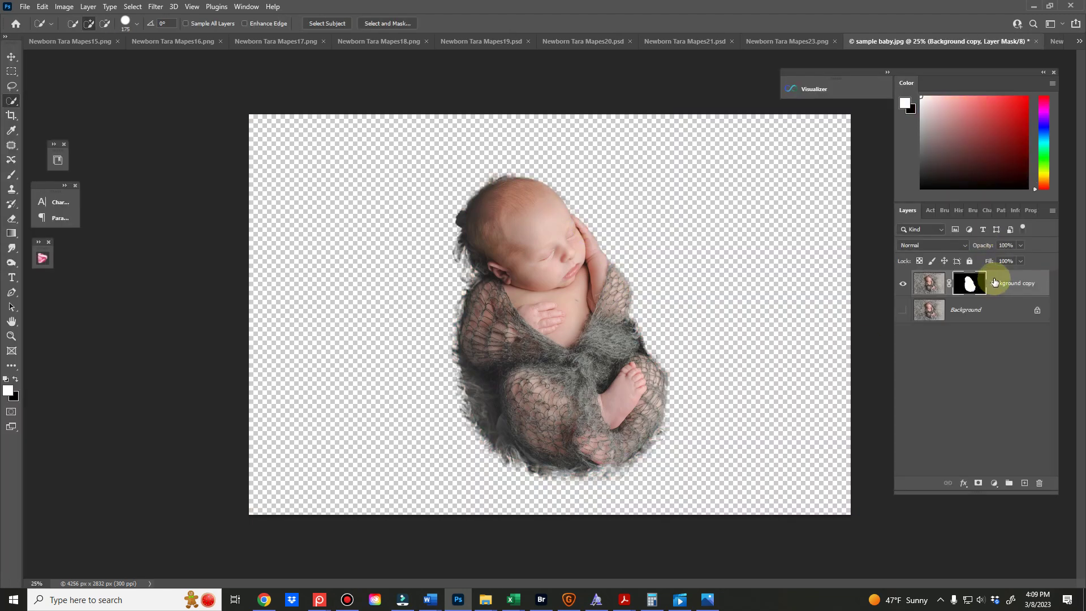
{"action": "right_click", "coordinate": [981, 273]}
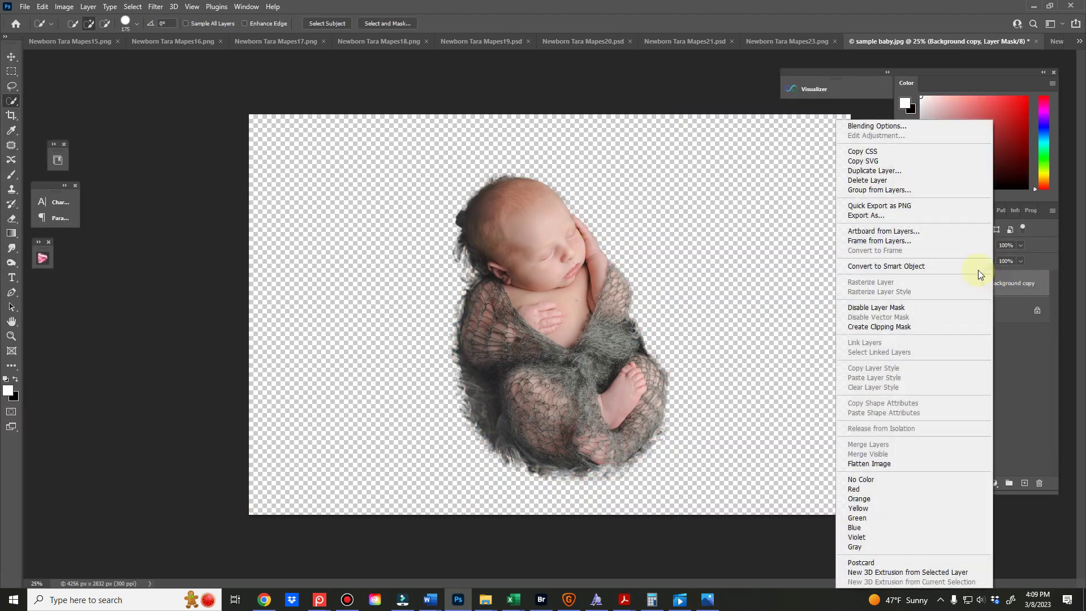
{"action": "left_click", "coordinate": [875, 171]}
{"action": "left_click", "coordinate": [536, 208]}
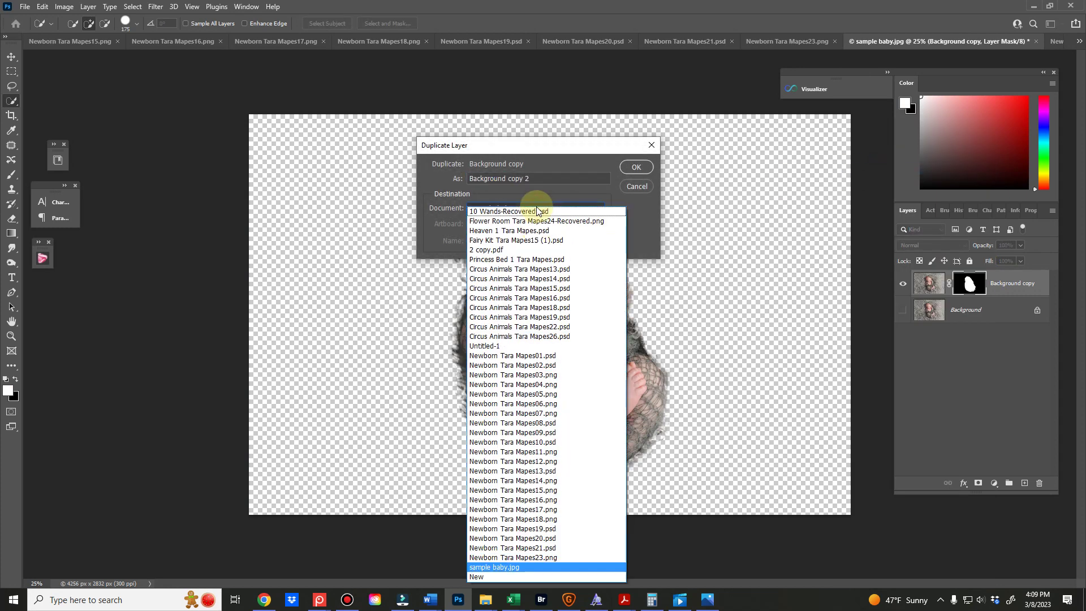
{"action": "left_click", "coordinate": [561, 470]}
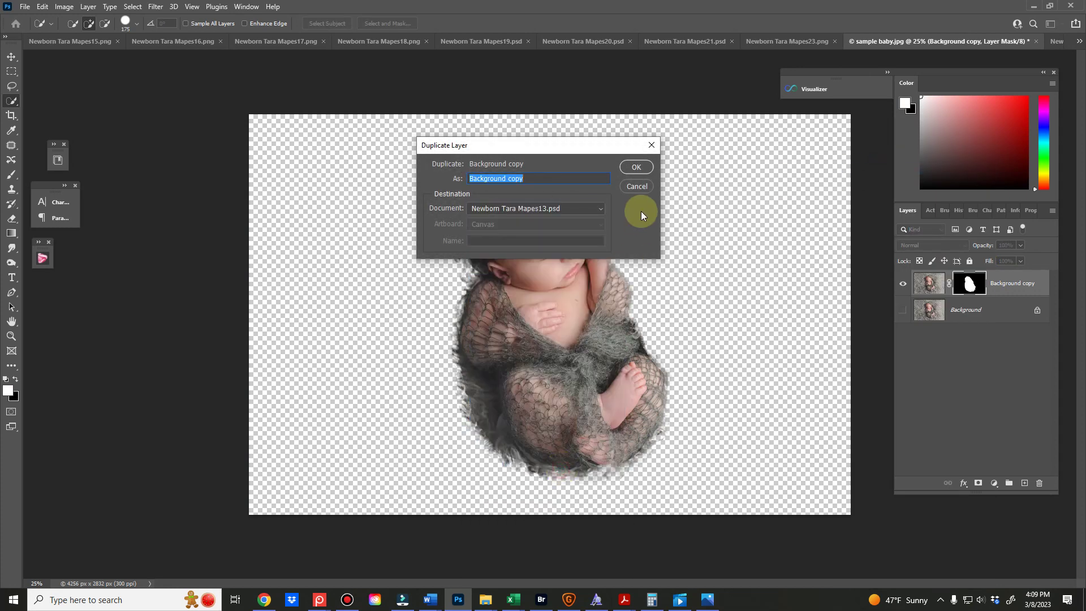
{"action": "left_click", "coordinate": [636, 167]}
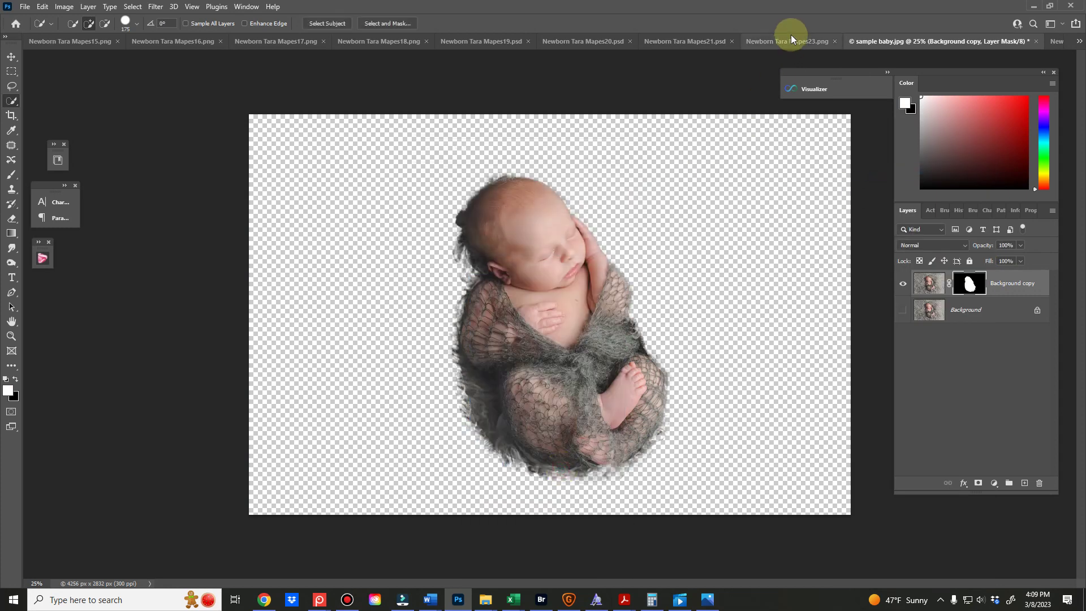
{"action": "left_click", "coordinate": [1054, 44]}
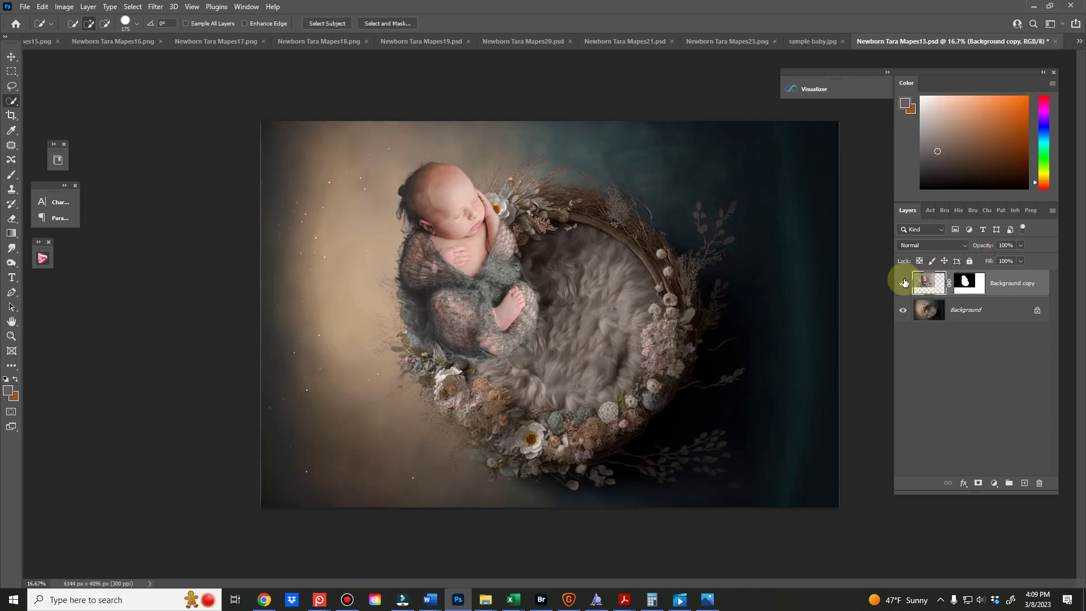
Flip the baby horizontally, scale it to about 91% and centre it inside the floral wreath.
{"action": "key", "text": "ctrl+t"}
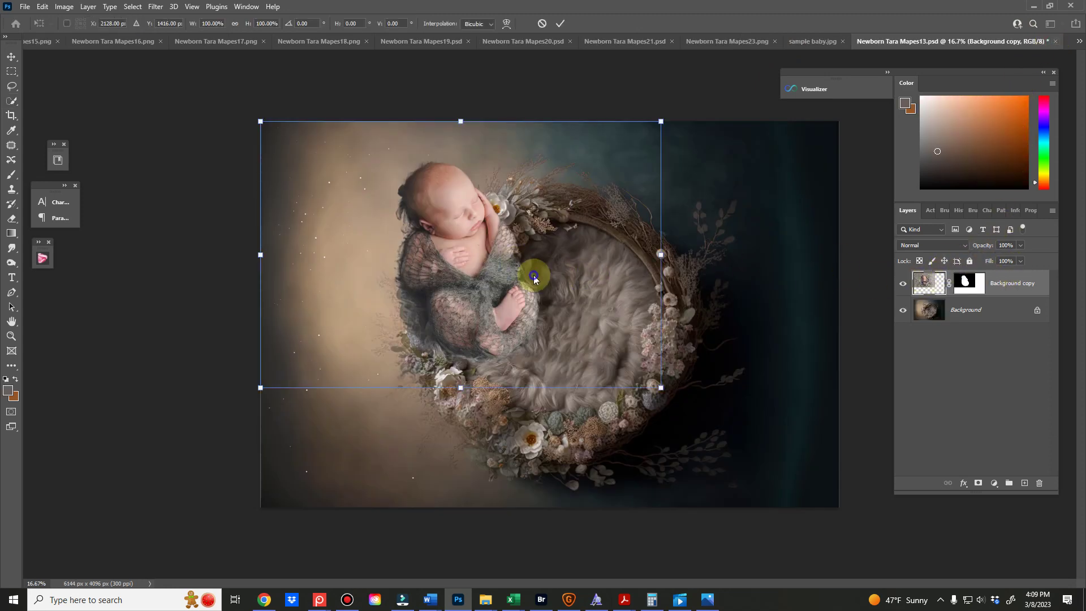
{"action": "right_click", "coordinate": [534, 277]}
{"action": "left_click", "coordinate": [583, 501]}
{"action": "left_click_drag", "start_coordinate": [497, 322], "coordinate": [597, 347]}
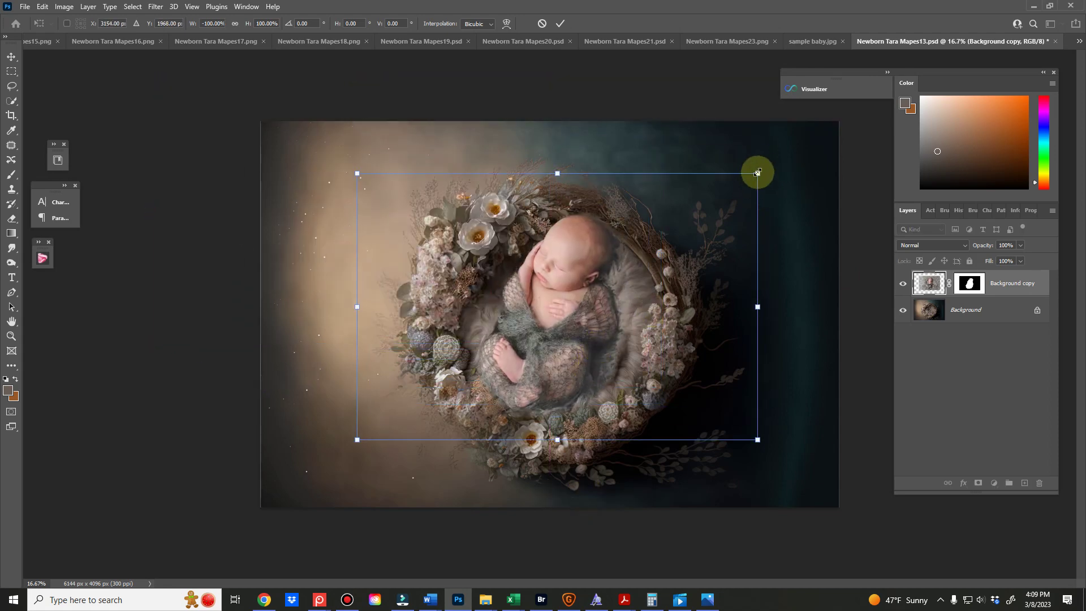
{"action": "left_click_drag", "start_coordinate": [758, 172], "coordinate": [737, 187]}
{"action": "left_click_drag", "start_coordinate": [645, 285], "coordinate": [658, 286]}
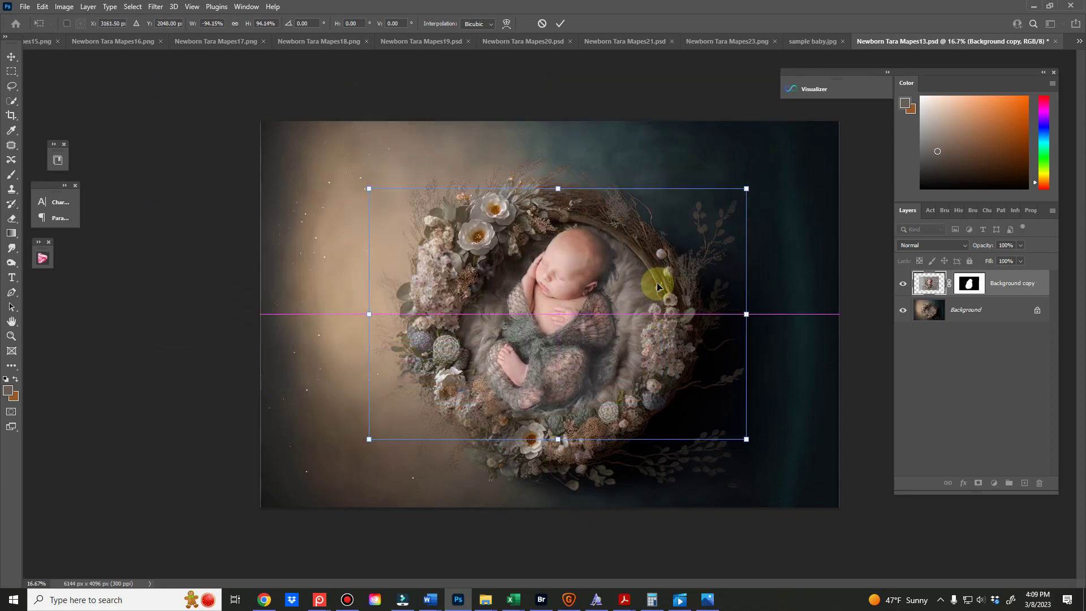
{"action": "left_click_drag", "start_coordinate": [563, 252], "coordinate": [569, 252]}
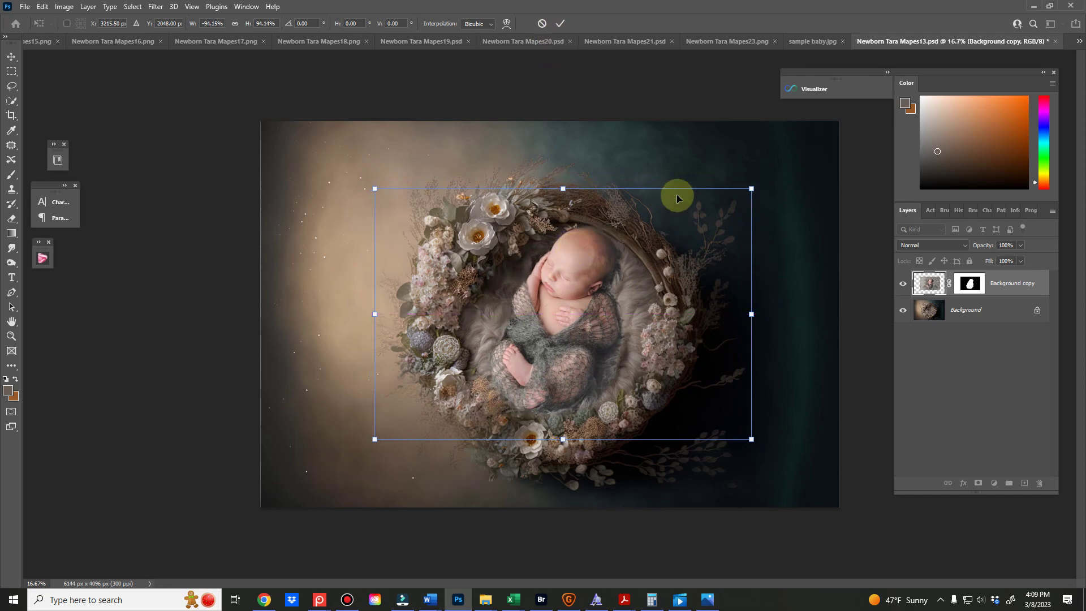
{"action": "left_click_drag", "start_coordinate": [744, 186], "coordinate": [739, 195]}
{"action": "mouse_move", "coordinate": [650, 237]}
{"action": "left_mouse_down"}
{"action": "mouse_move", "coordinate": [656, 257]}
{"action": "mouse_move", "coordinate": [657, 242]}
{"action": "left_mouse_up"}
{"action": "left_click", "coordinate": [560, 23]}
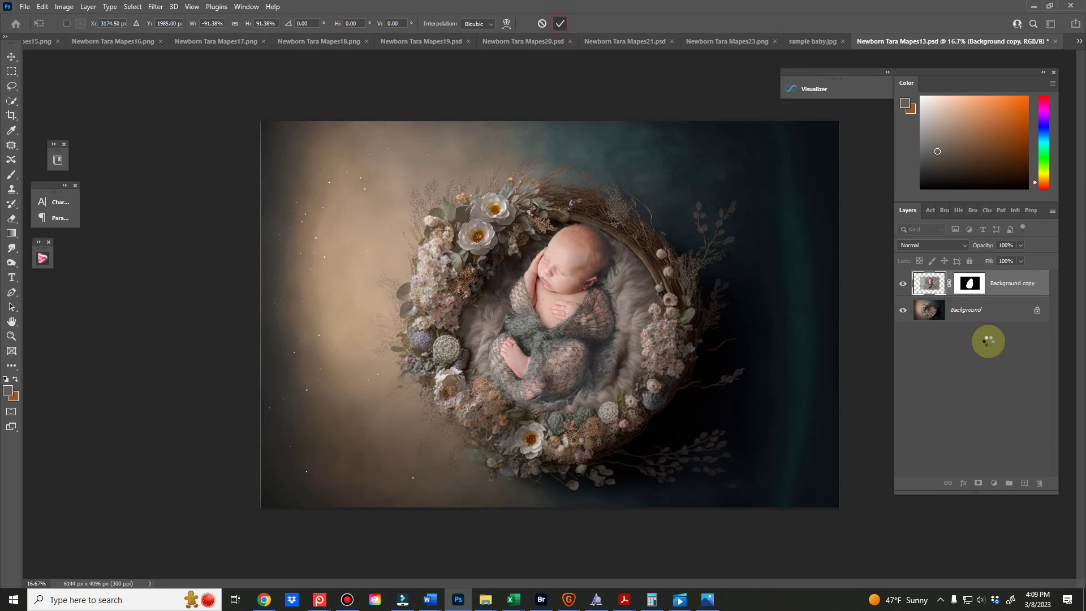
Paint black at 61% opacity on the baby layer's mask to blend the fur edges into the wreath.
{"action": "left_click", "coordinate": [970, 283]}
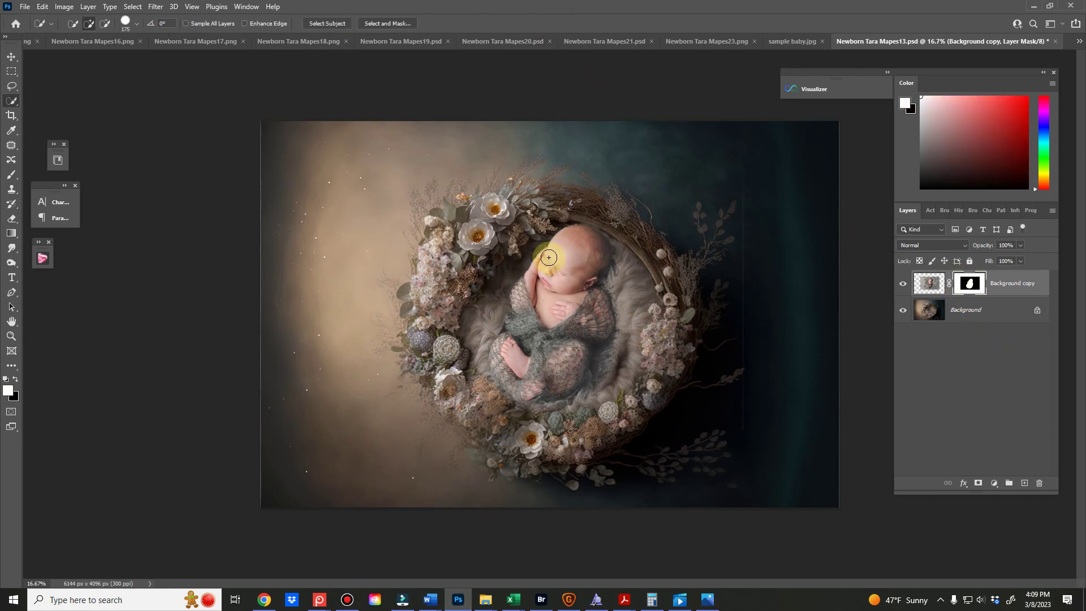
{"action": "left_click", "coordinate": [17, 182]}
{"action": "key", "text": "x"}
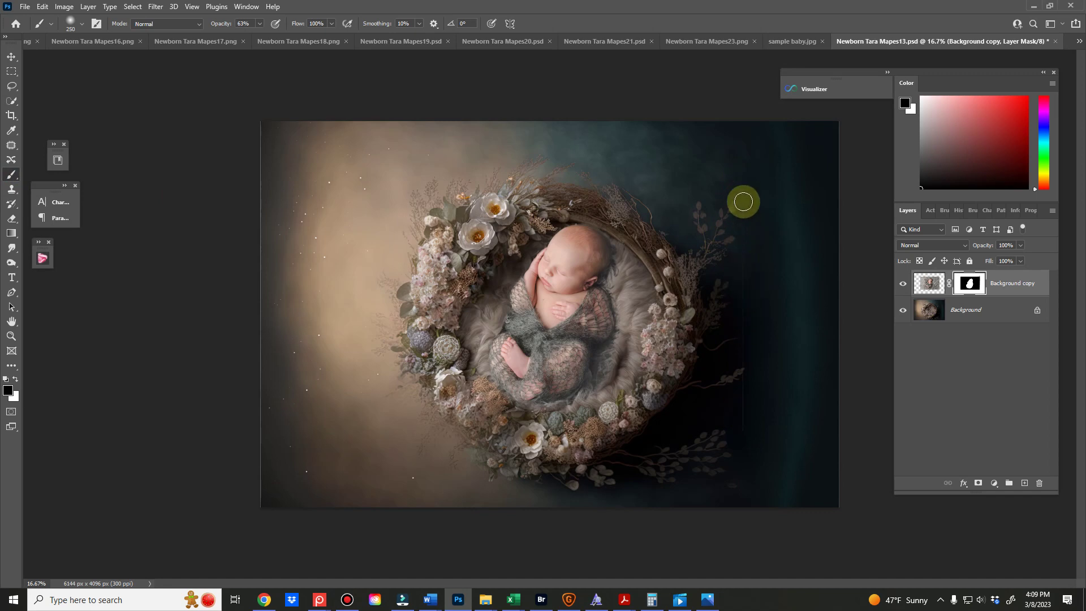
{"action": "left_click", "coordinate": [747, 219]}
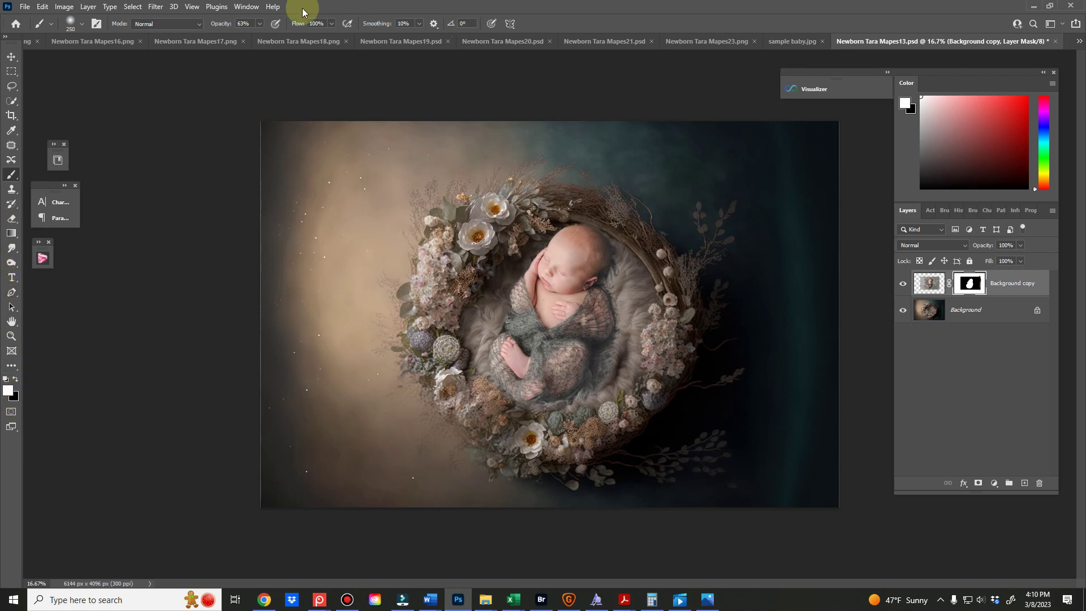
{"action": "key", "text": "Return"}
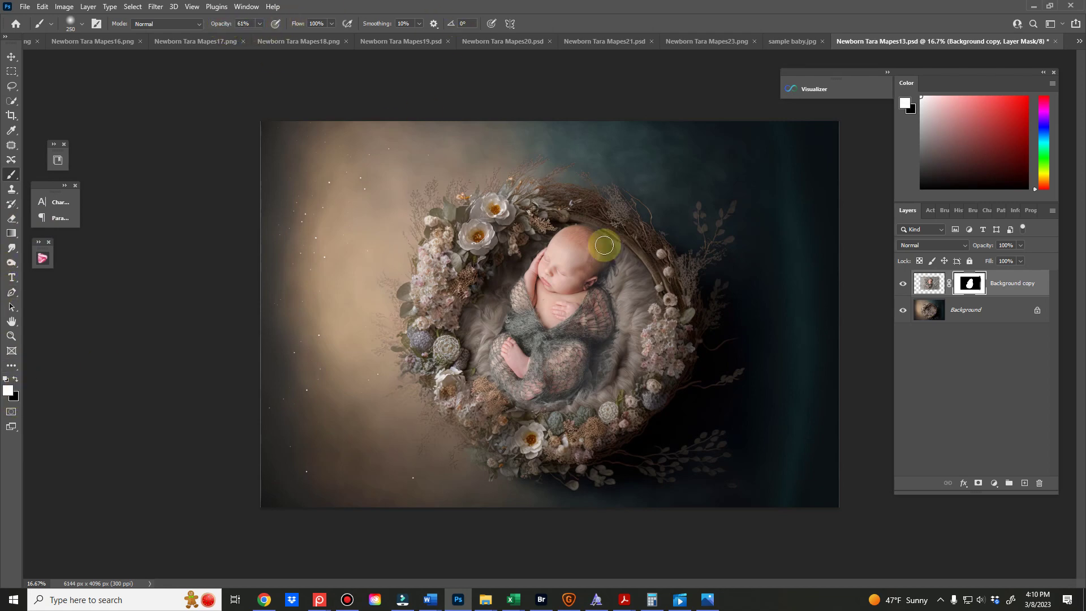
{"action": "left_click_drag", "start_coordinate": [616, 254], "coordinate": [621, 312]}
{"action": "left_click_drag", "start_coordinate": [613, 356], "coordinate": [599, 381]}
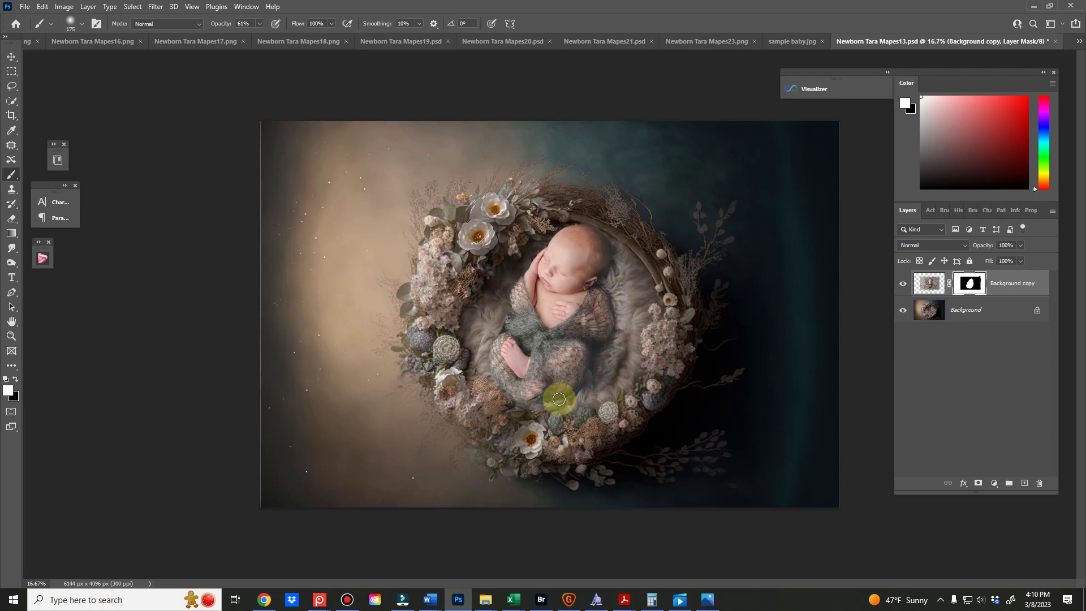
{"action": "key", "text": "bracketright"}
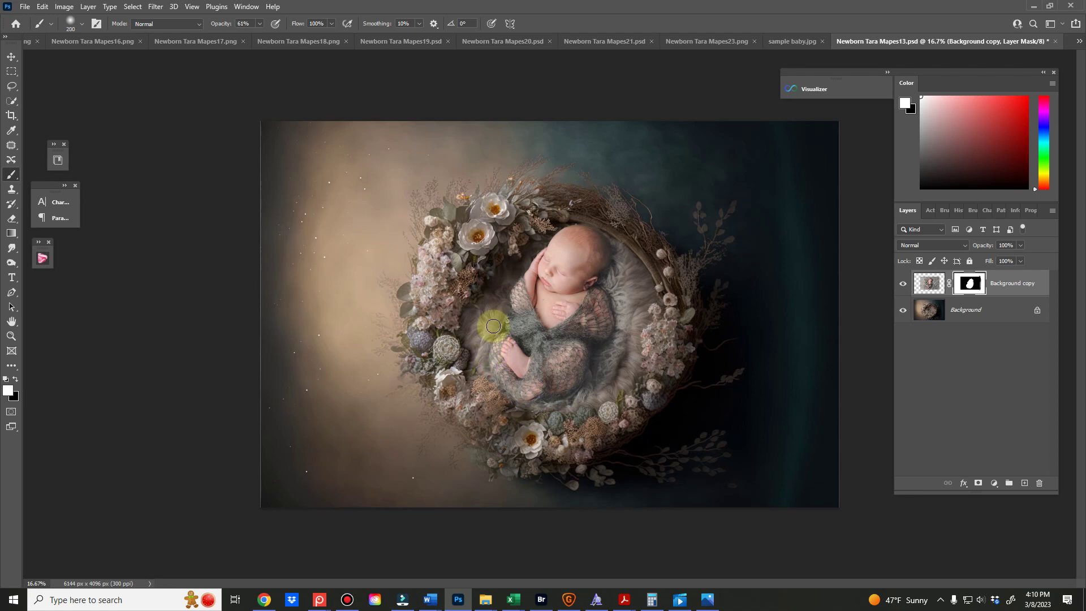
{"action": "left_click_drag", "start_coordinate": [499, 334], "coordinate": [507, 317]}
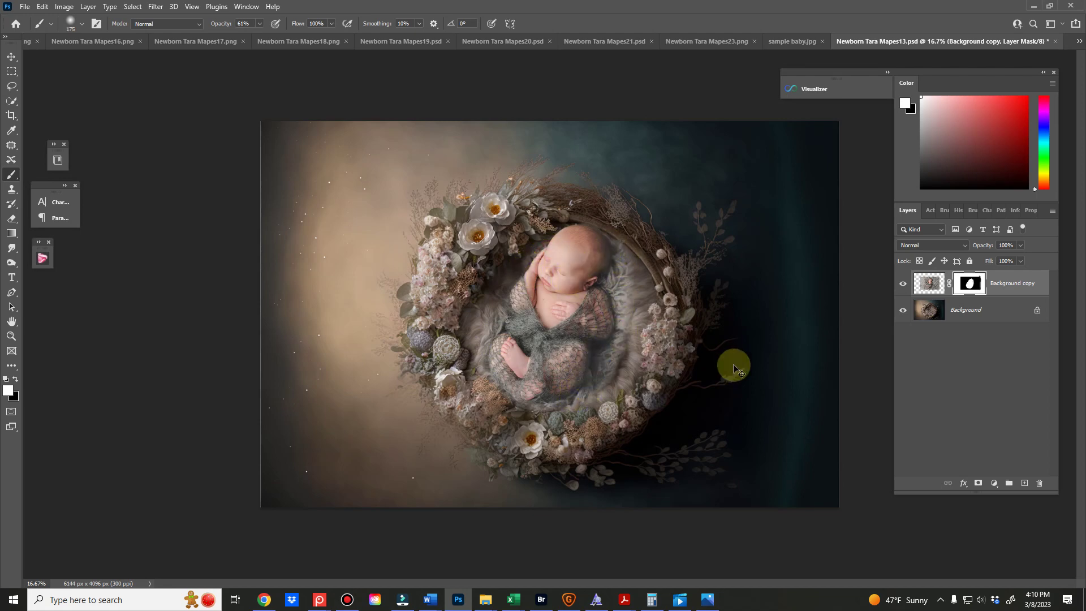
Add a brown-grey Color Fill 1 solid colour layer above the baby layer.
{"action": "left_click", "coordinate": [930, 288]}
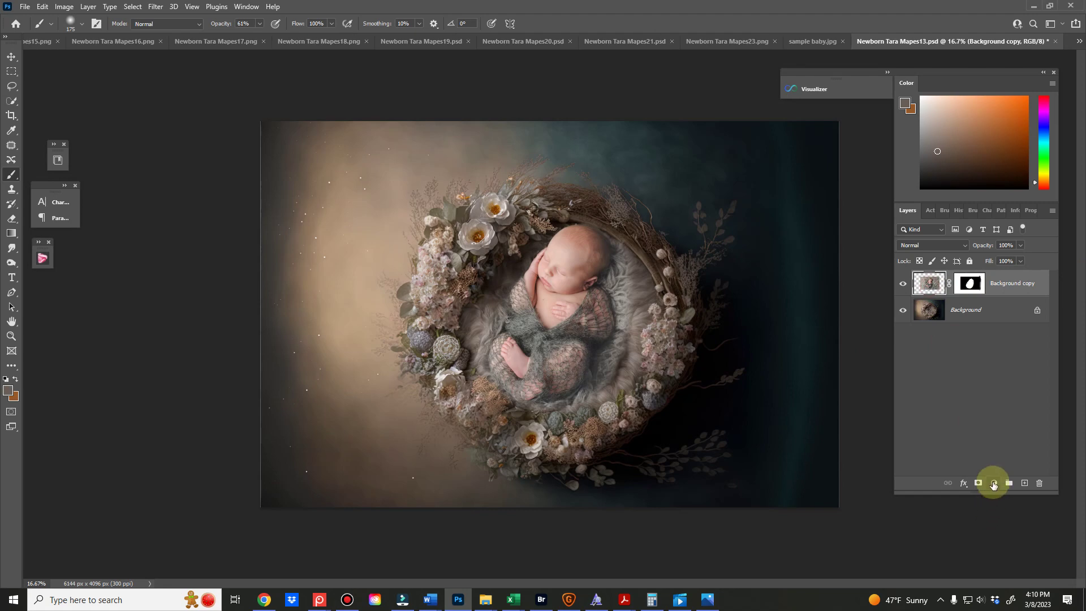
{"action": "left_click", "coordinate": [993, 484]}
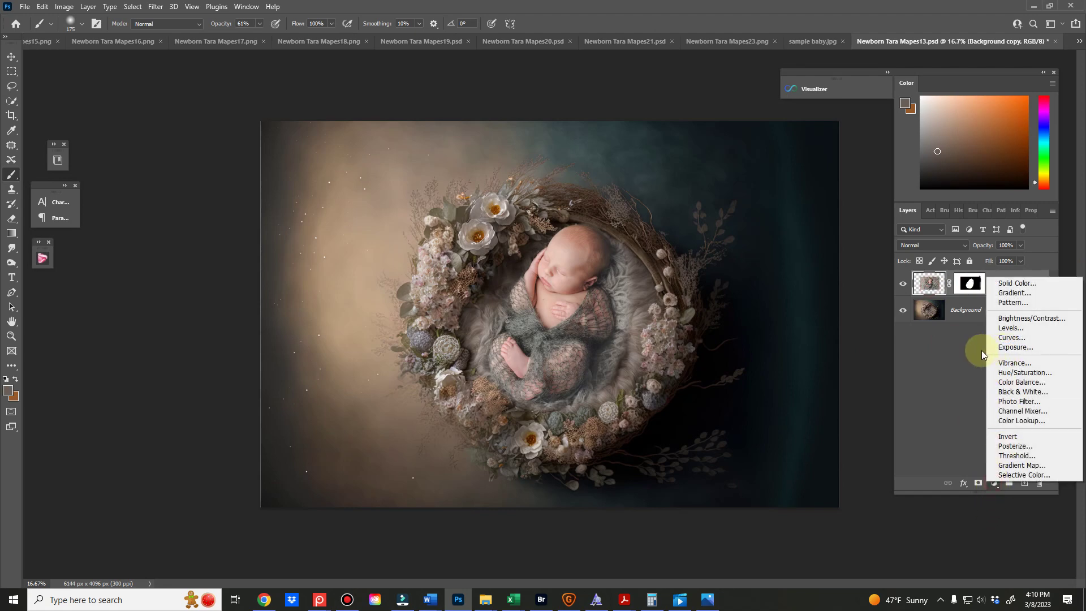
{"action": "left_click", "coordinate": [1005, 291]}
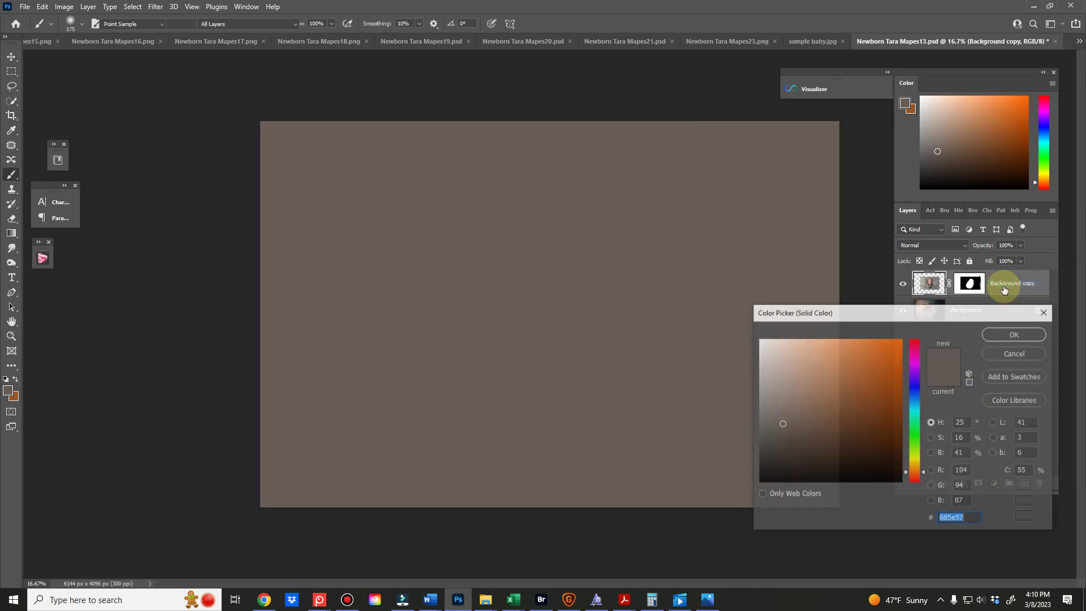
{"action": "left_click", "coordinate": [998, 330]}
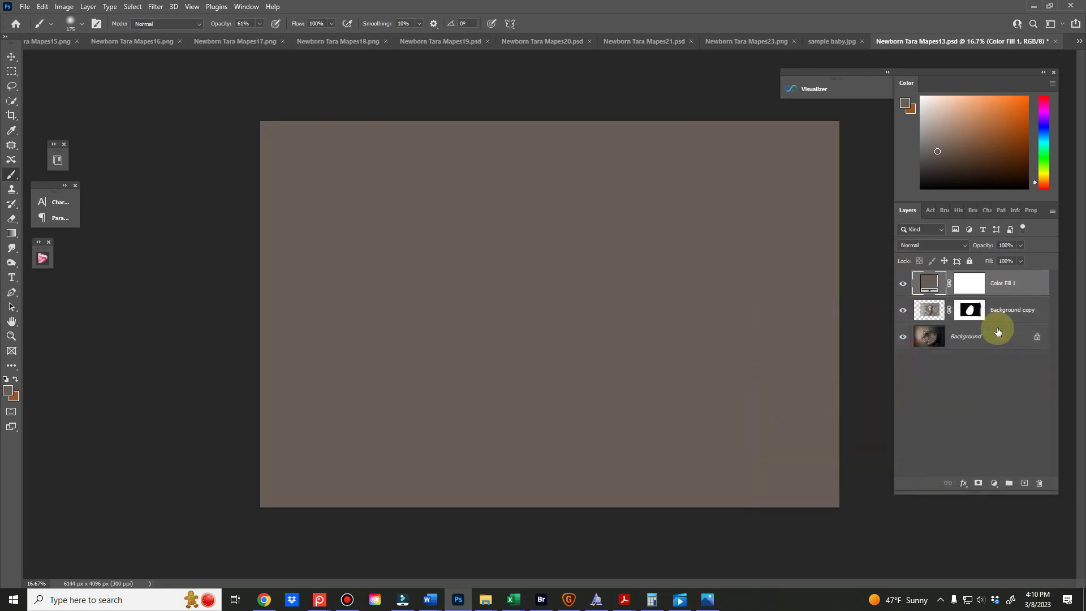
Clip Color Fill 1 to the baby layer and set its blend mode to Color.
{"action": "left_click", "coordinate": [1004, 294], "text": "alt"}
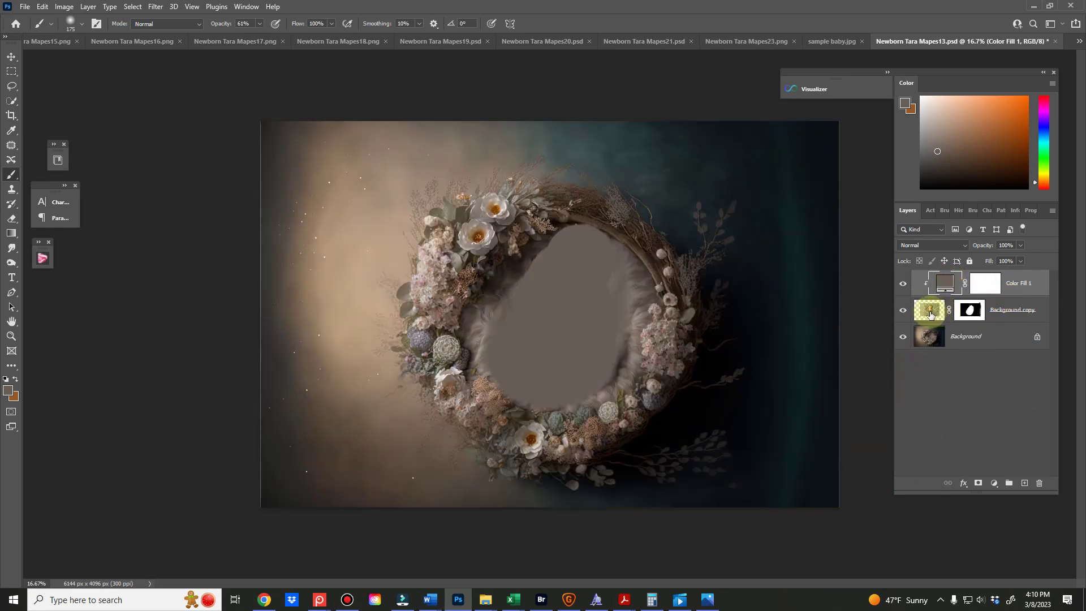
{"action": "left_click", "coordinate": [934, 245]}
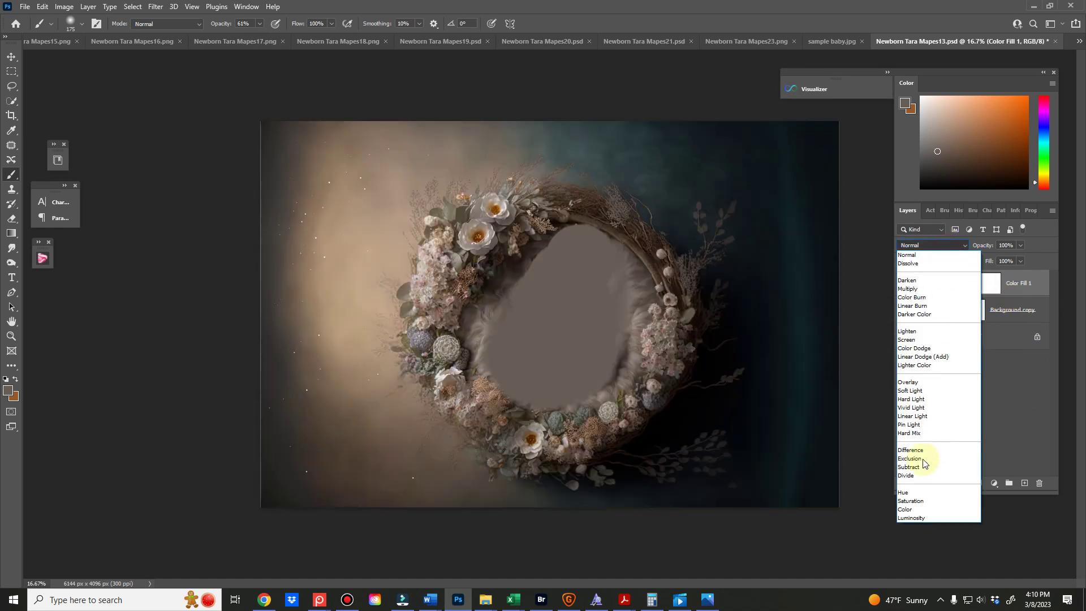
{"action": "left_click", "coordinate": [906, 510]}
{"action": "left_click", "coordinate": [985, 283]}
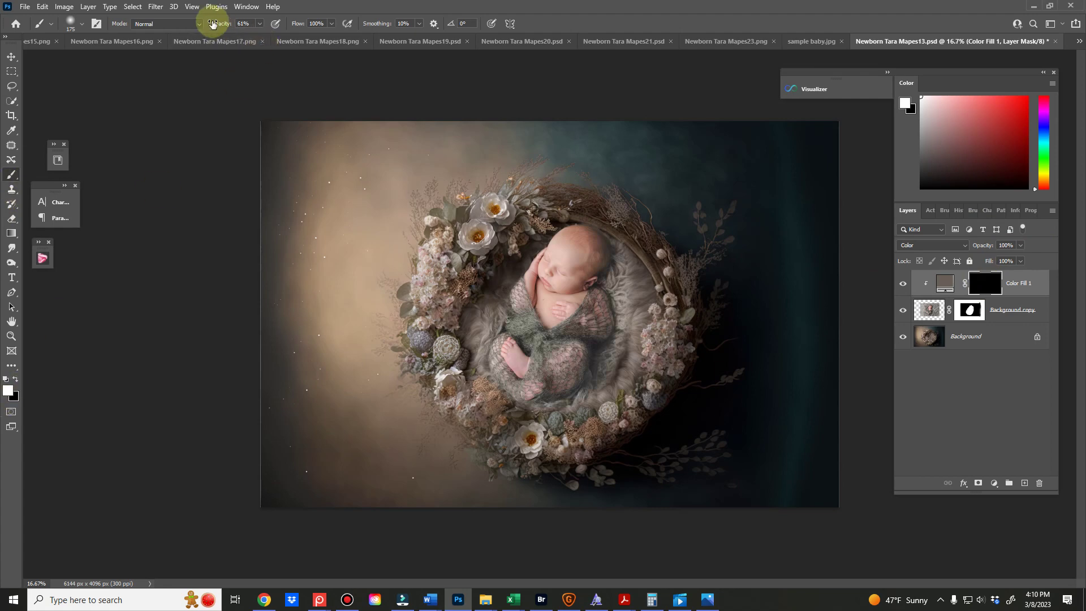
Paint white at 100% opacity on the Color Fill 1 mask over the baby's legs, then hide the baby layer to check.
{"action": "left_click_drag", "start_coordinate": [219, 23], "coordinate": [272, 23]}
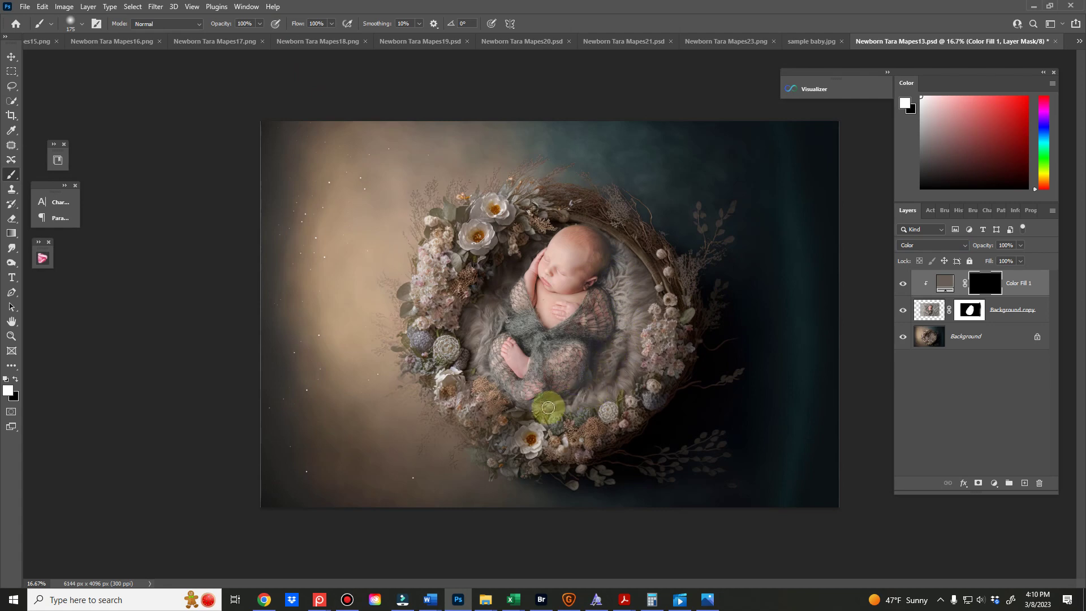
{"action": "mouse_move", "coordinate": [531, 410]}
{"action": "left_mouse_down"}
{"action": "mouse_move", "coordinate": [482, 368]}
{"action": "mouse_move", "coordinate": [492, 317]}
{"action": "mouse_move", "coordinate": [529, 260]}
{"action": "mouse_move", "coordinate": [496, 310]}
{"action": "mouse_move", "coordinate": [521, 313]}
{"action": "left_mouse_up"}
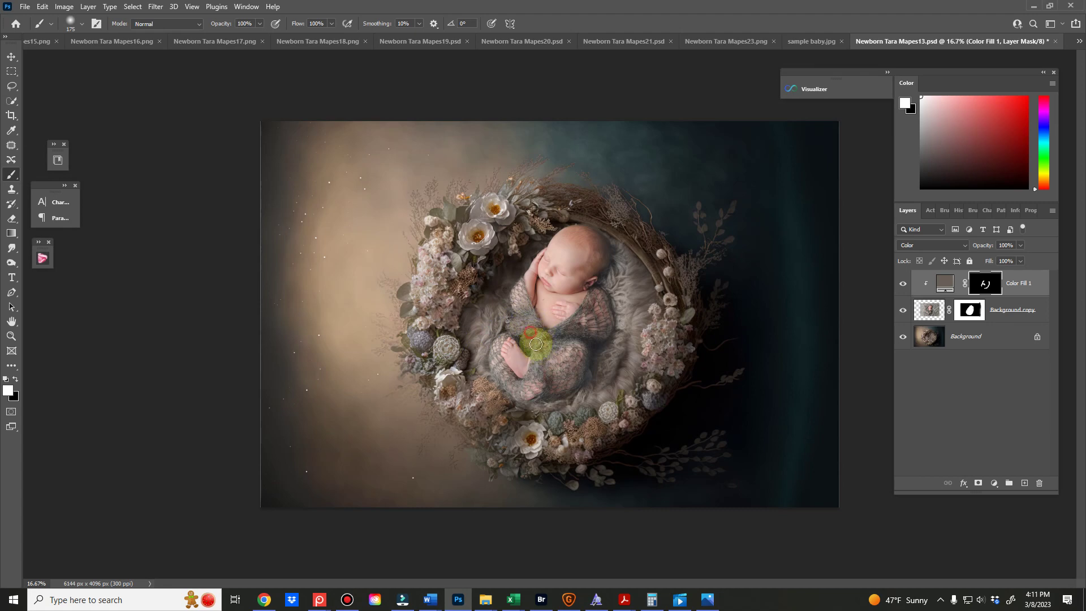
{"action": "mouse_move", "coordinate": [582, 344]}
{"action": "left_mouse_down"}
{"action": "mouse_move", "coordinate": [610, 342]}
{"action": "mouse_move", "coordinate": [605, 296]}
{"action": "left_mouse_up"}
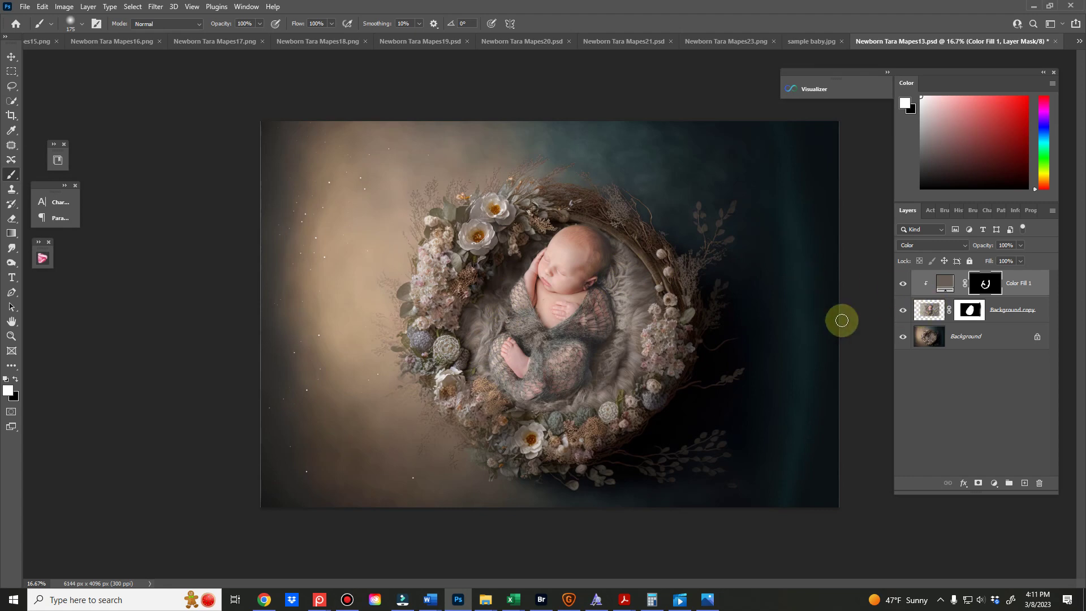
{"action": "left_click", "coordinate": [903, 310]}
Paint black at 65% opacity on the baby's mask to hide more blanket right of the baby.
{"action": "left_click", "coordinate": [904, 311]}
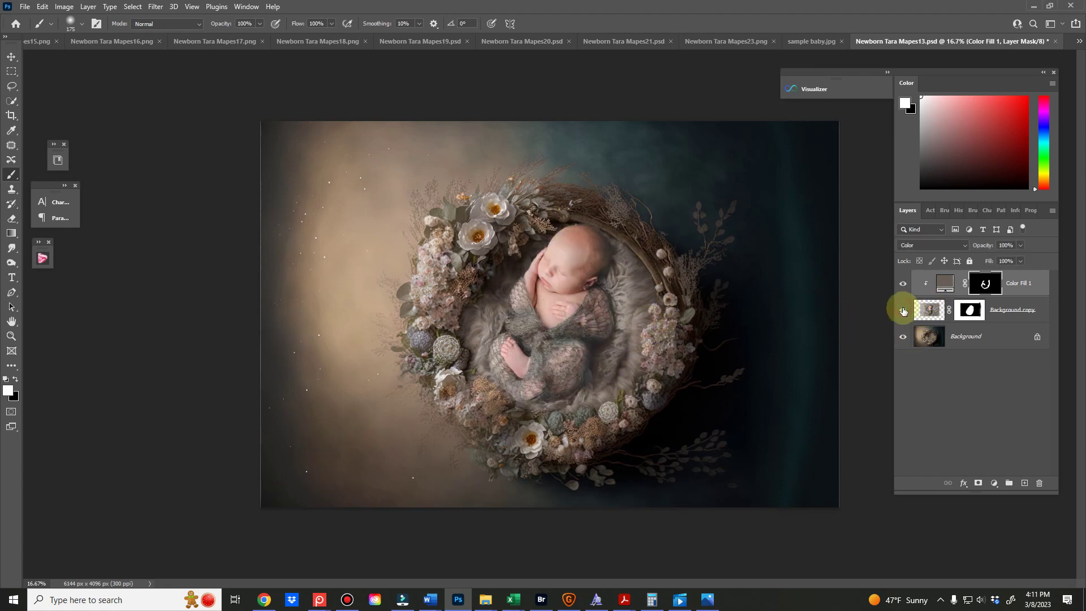
{"action": "left_click", "coordinate": [970, 309]}
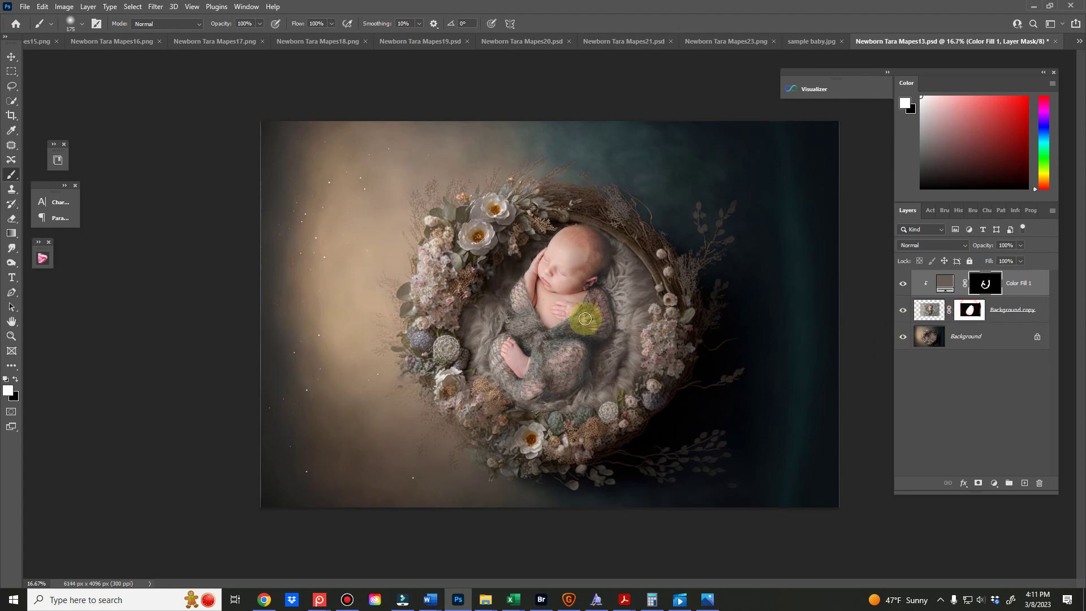
{"action": "key", "text": "x"}
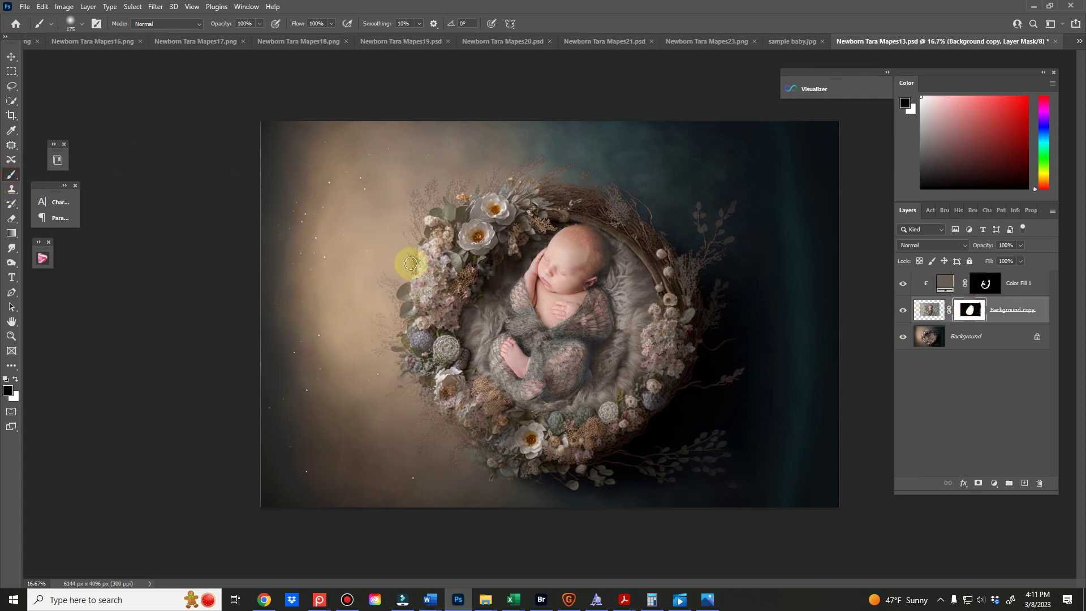
{"action": "left_click_drag", "start_coordinate": [225, 23], "coordinate": [214, 23]}
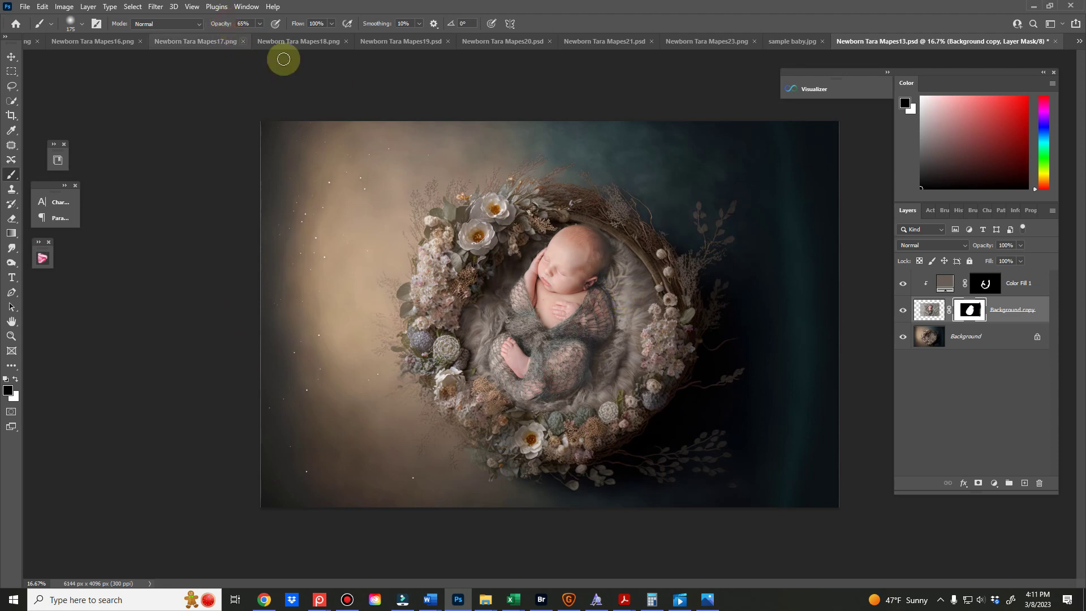
{"action": "mouse_move", "coordinate": [625, 305]}
{"action": "left_mouse_down"}
{"action": "mouse_move", "coordinate": [616, 382]}
{"action": "mouse_move", "coordinate": [613, 359]}
{"action": "mouse_move", "coordinate": [486, 273]}
{"action": "mouse_move", "coordinate": [494, 325]}
{"action": "mouse_move", "coordinate": [491, 311]}
{"action": "mouse_move", "coordinate": [478, 372]}
{"action": "left_mouse_up"}
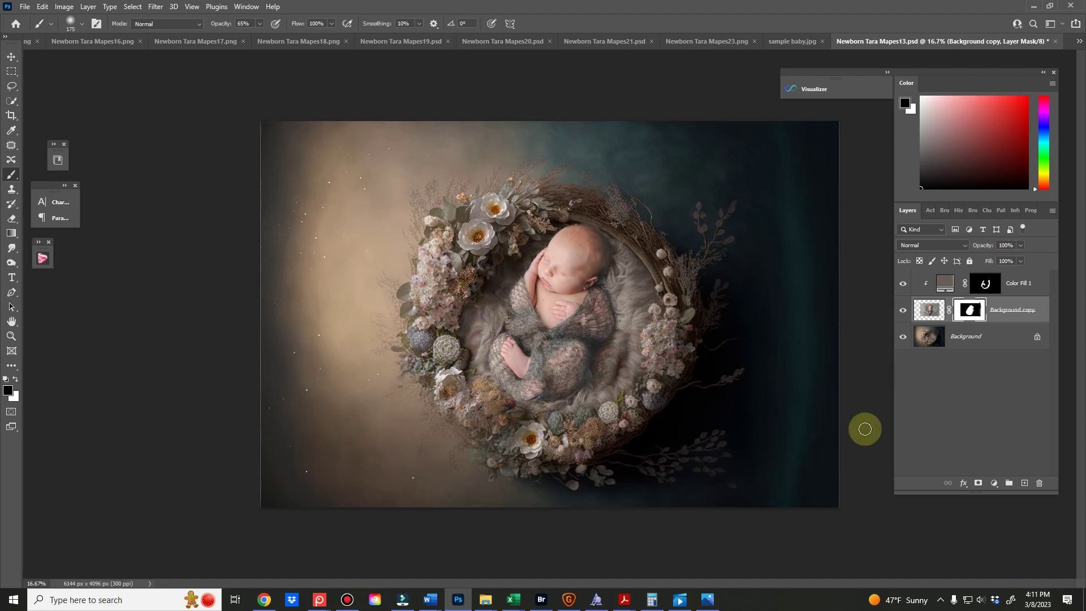
{"action": "left_click", "coordinate": [902, 313]}
{"action": "left_click", "coordinate": [902, 314]}
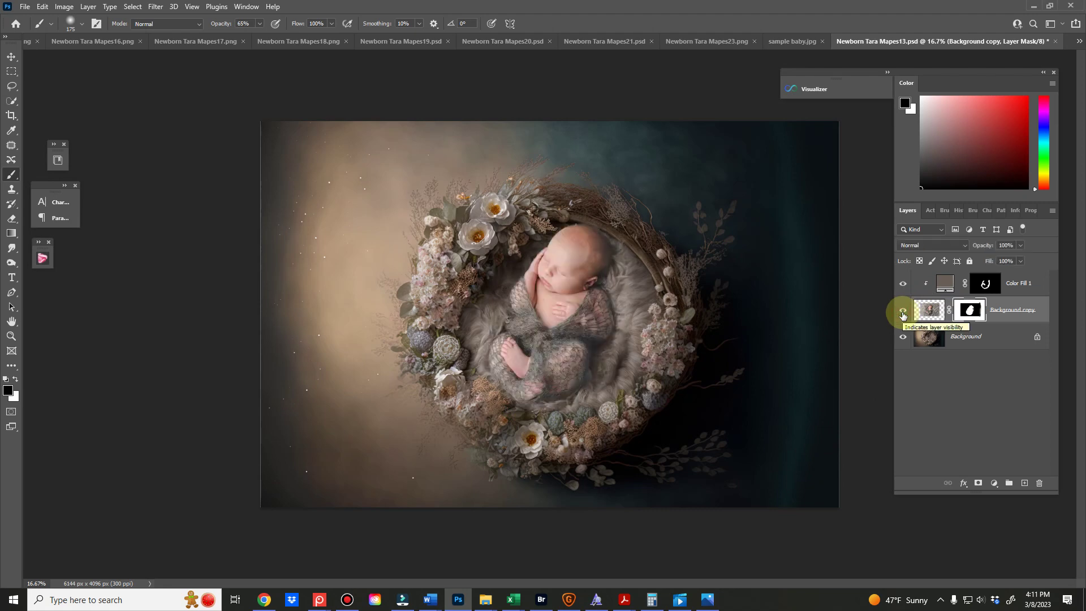
{"action": "left_click", "coordinate": [932, 310]}
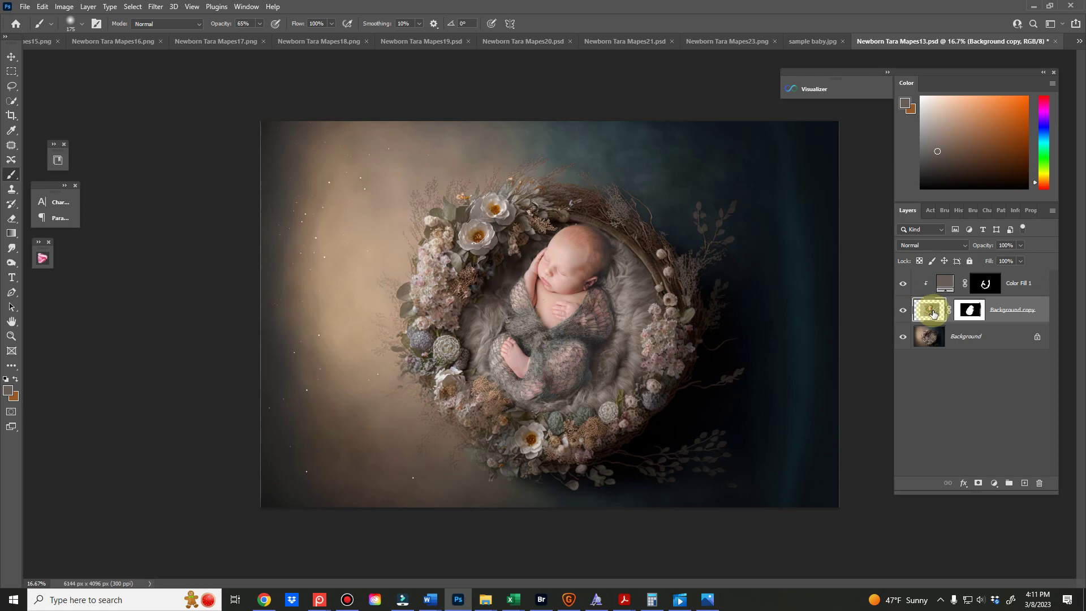
Add a Curves 1 layer lowering midtone 132 to 110 and white to 236, then toggle it to compare.
{"action": "left_click", "coordinate": [994, 484]}
{"action": "left_click", "coordinate": [928, 309]}
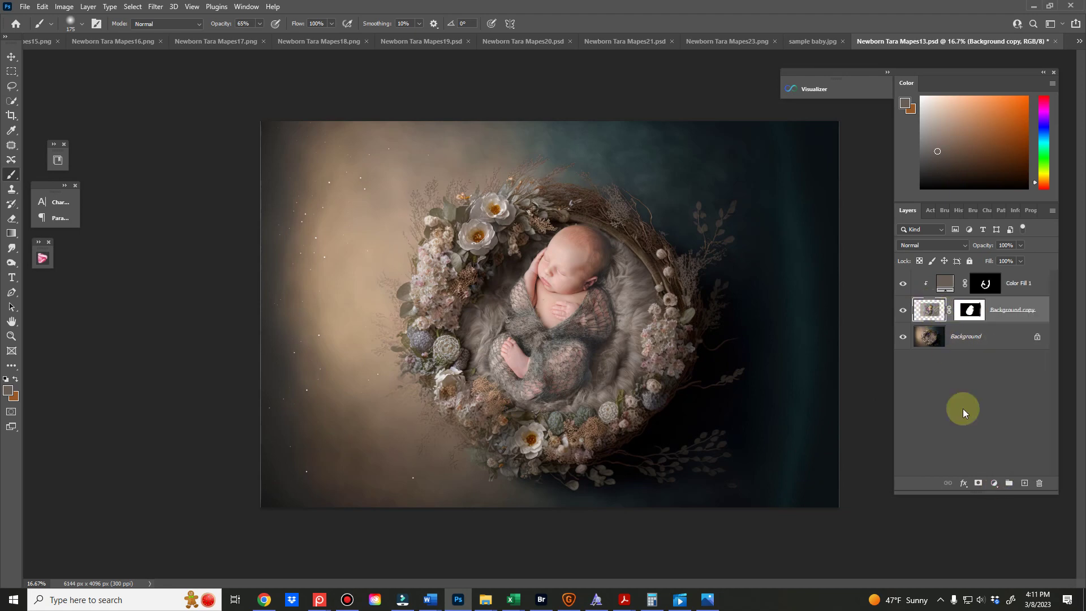
{"action": "left_click", "coordinate": [994, 483]}
{"action": "left_click", "coordinate": [999, 336]}
{"action": "left_click_drag", "start_coordinate": [986, 329], "coordinate": [985, 340]}
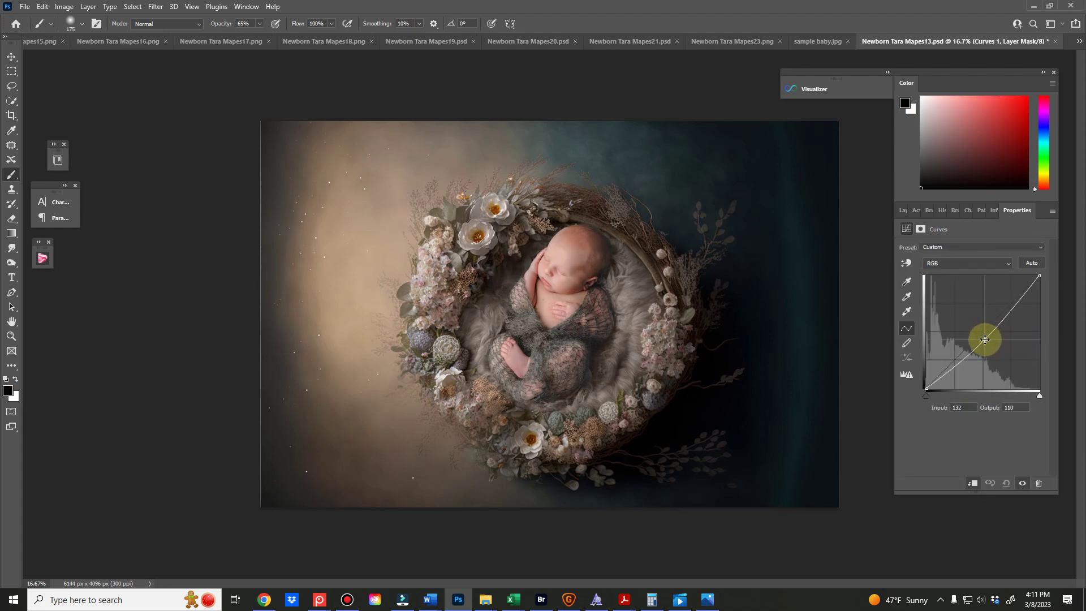
{"action": "left_click_drag", "start_coordinate": [1039, 276], "coordinate": [1038, 284]}
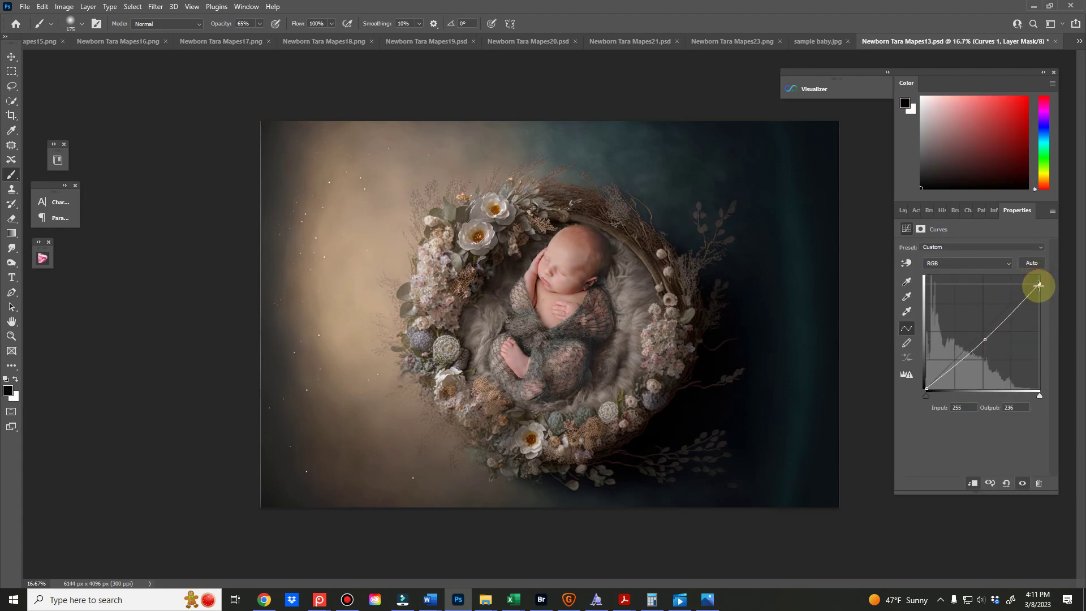
{"action": "left_click", "coordinate": [904, 209]}
{"action": "left_click", "coordinate": [904, 310]}
{"action": "left_click", "coordinate": [904, 312]}
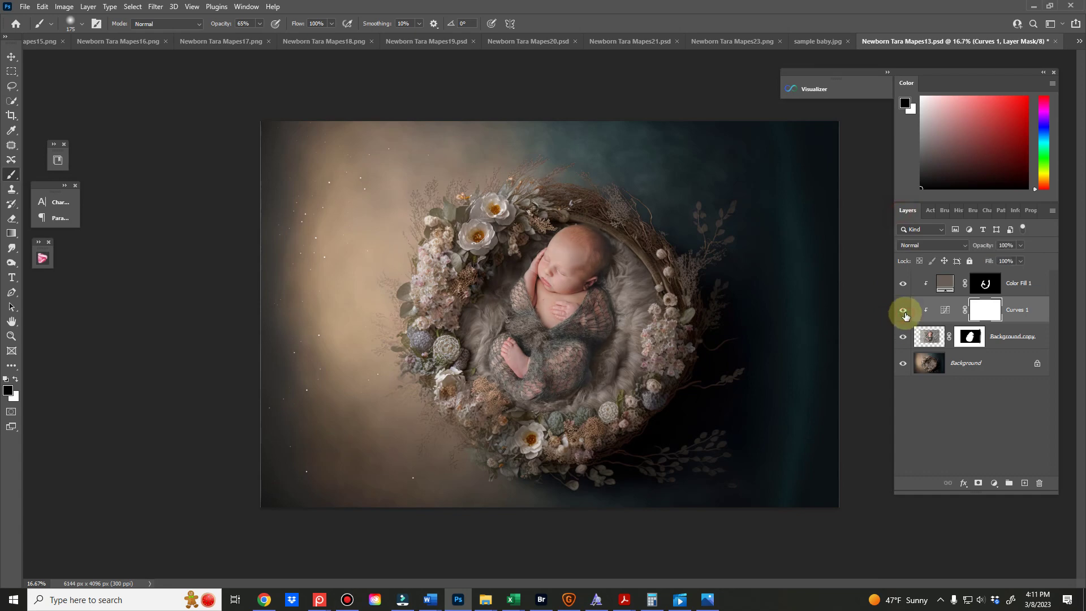